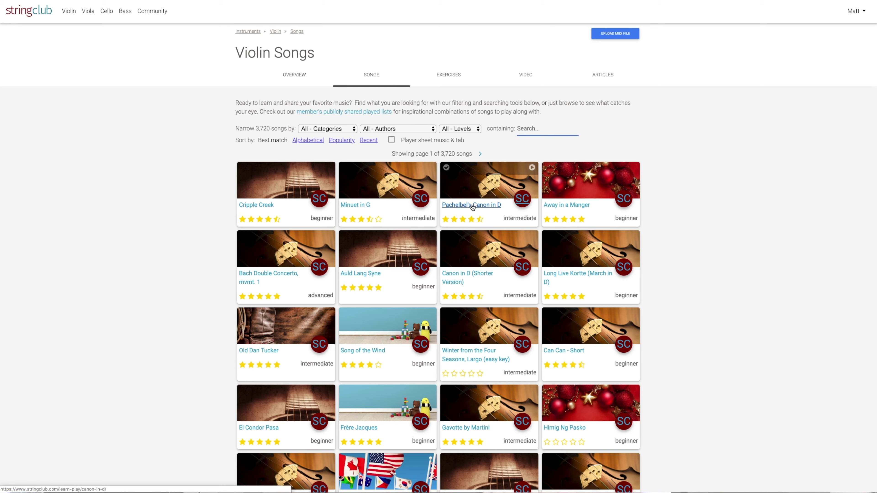
# Step: Open the Pachelbel's Canon in D song page from the violin song list
pyautogui.click(472, 205)
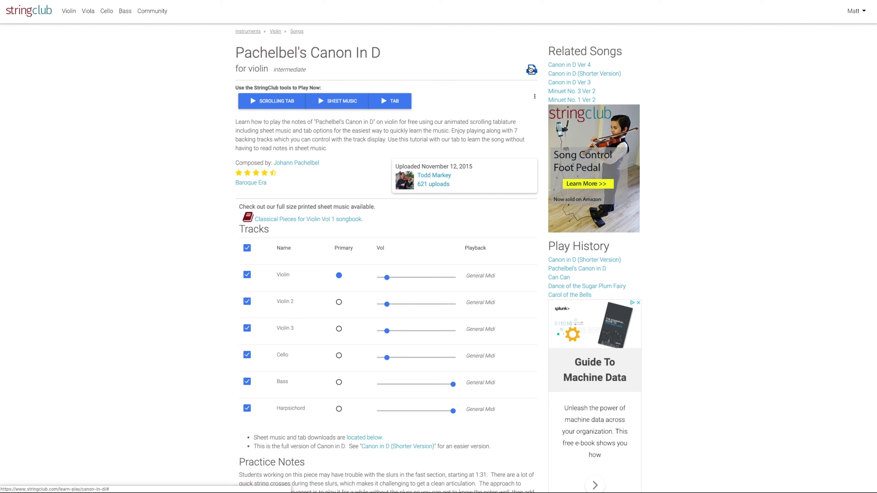
# Step: Bring up the action menu for Pachelbel's Canon In D
pyautogui.click(535, 97)
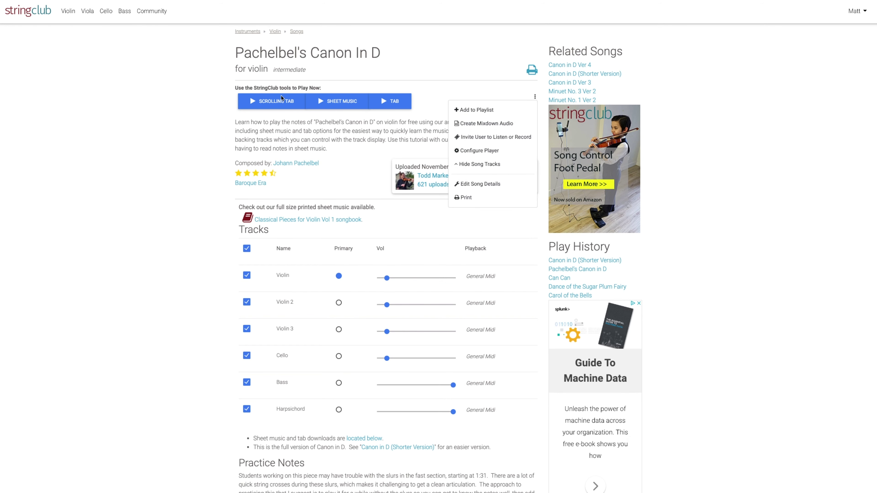
# Step: Open the song in Scrolling Tab, pause it, then choose Print from the options menu
pyautogui.click(277, 102)
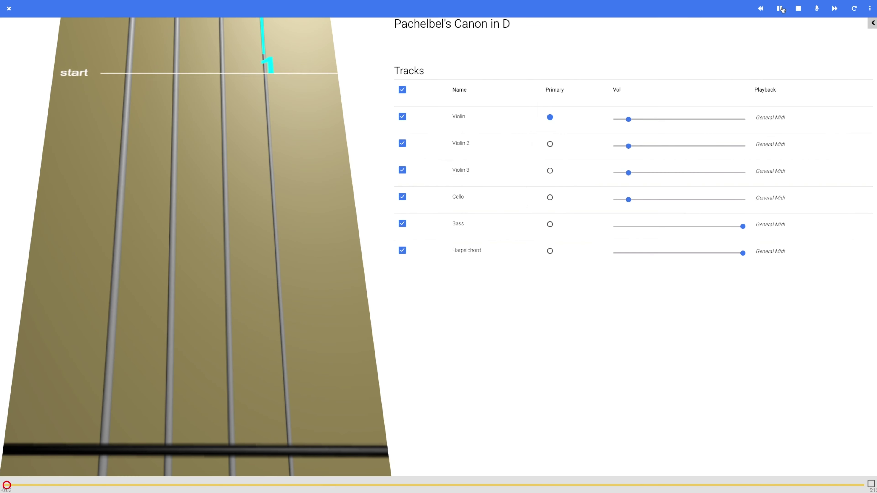
pyautogui.click(798, 9)
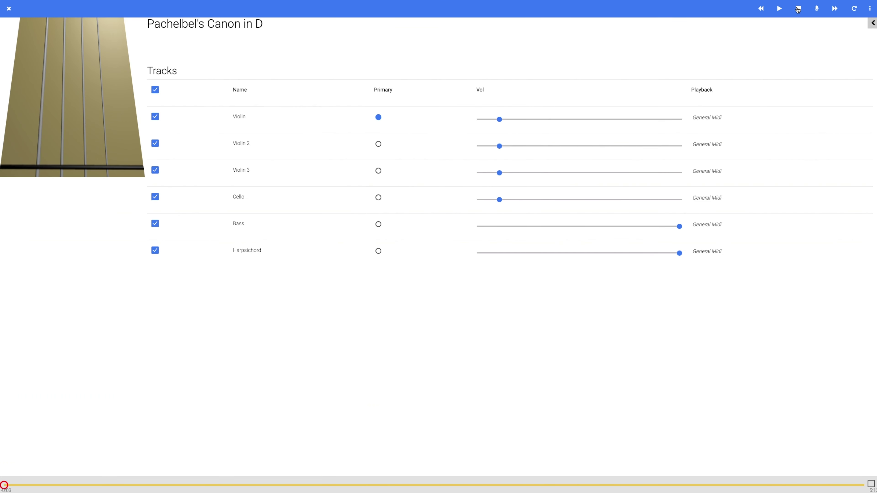
pyautogui.click(870, 8)
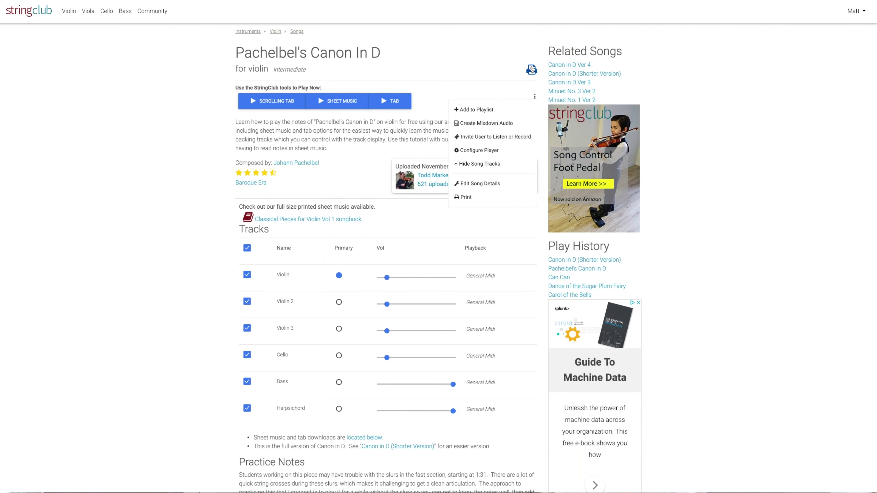
pyautogui.click(532, 70)
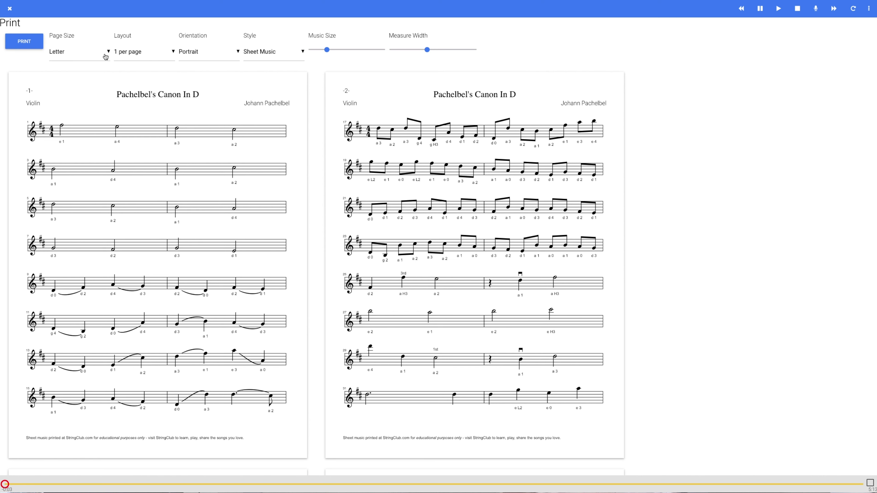
# Step: Change the print page size to 12x18
pyautogui.click(71, 56)
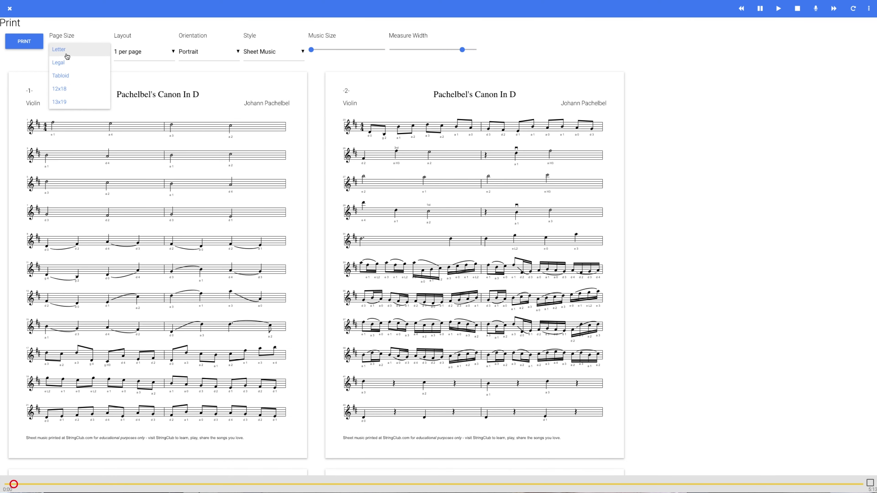
pyautogui.click(66, 92)
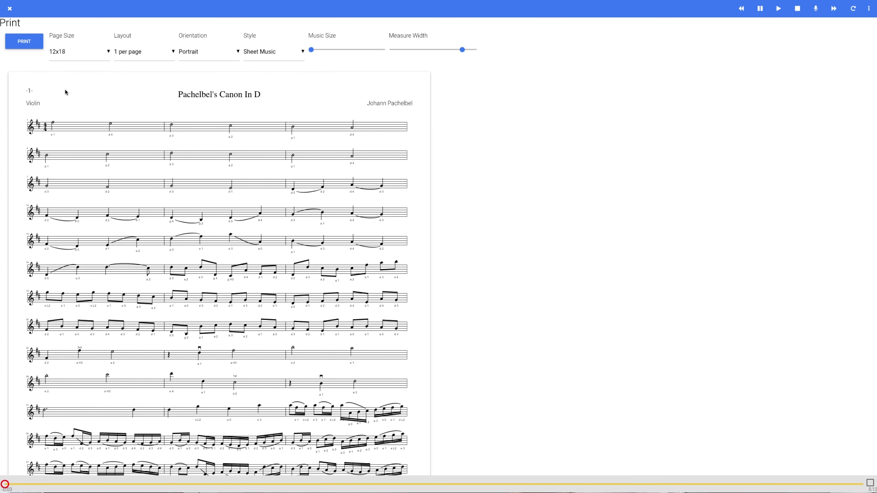
# Step: Set landscape orientation and the '2 per page - book' layout
pyautogui.click(194, 53)
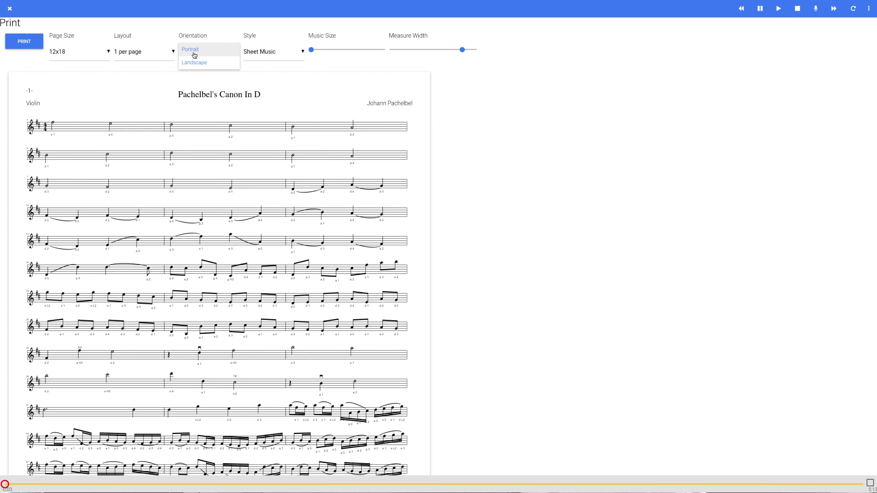
pyautogui.click(194, 62)
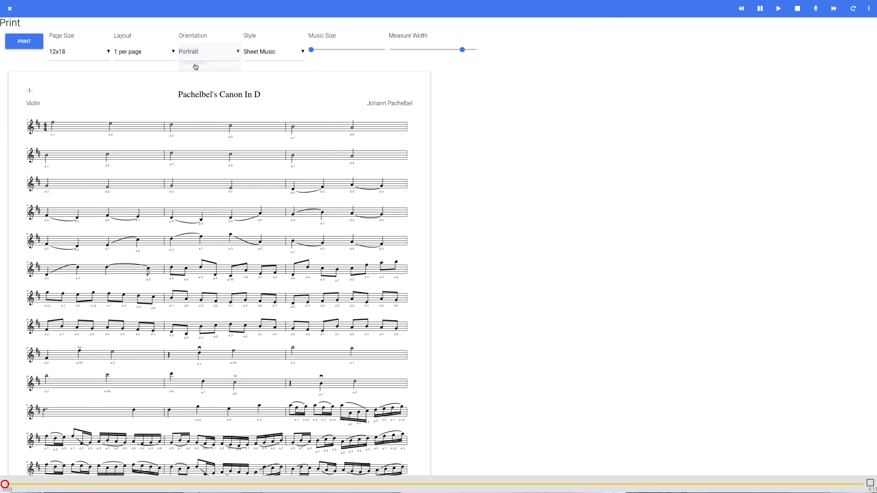
pyautogui.click(138, 55)
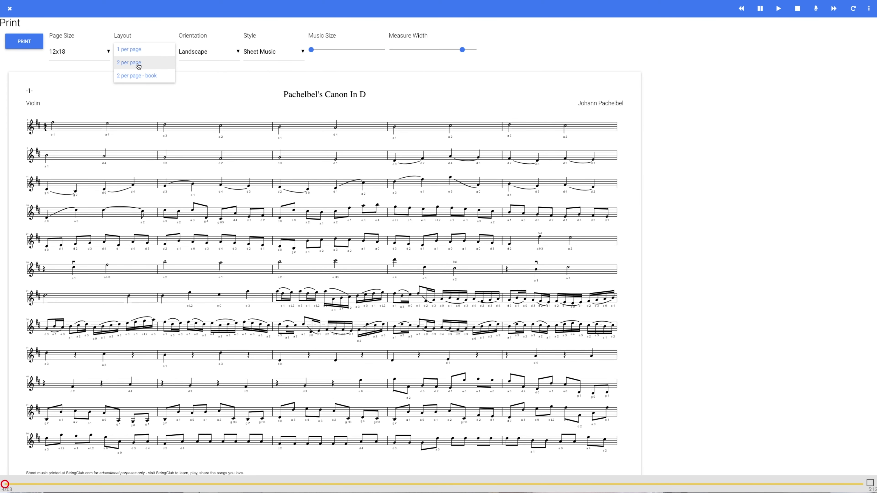
pyautogui.click(139, 64)
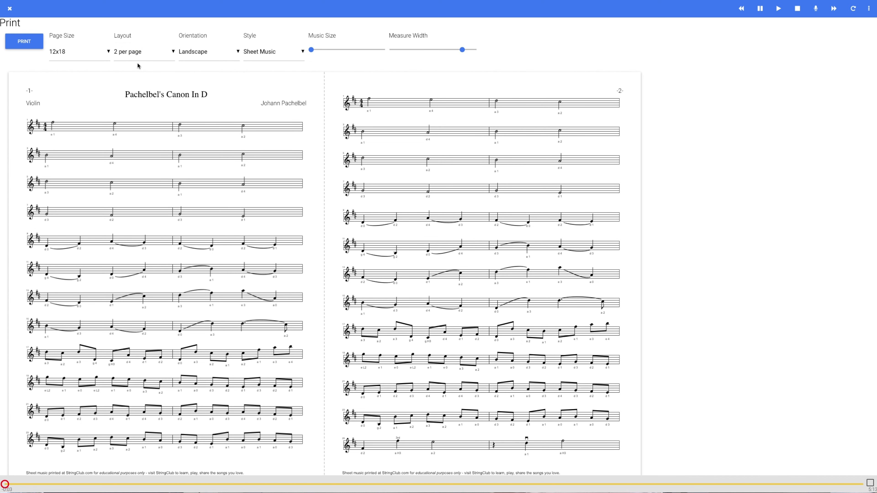
pyautogui.click(138, 53)
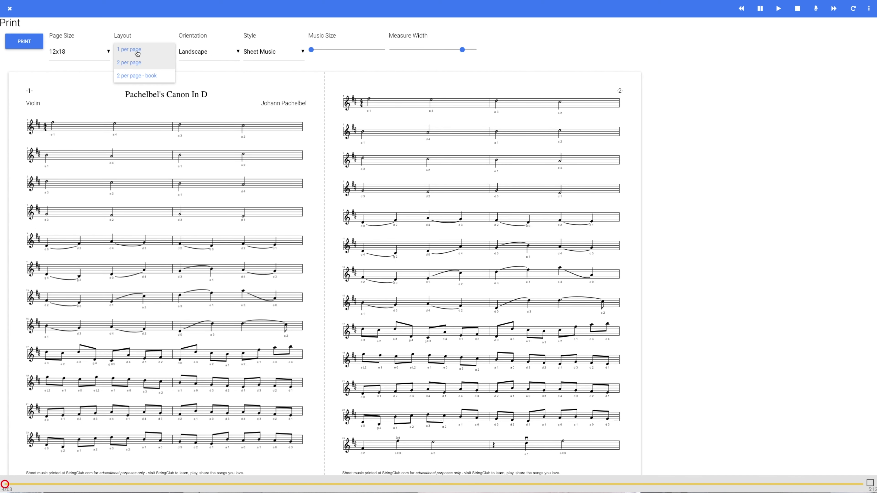
pyautogui.click(137, 76)
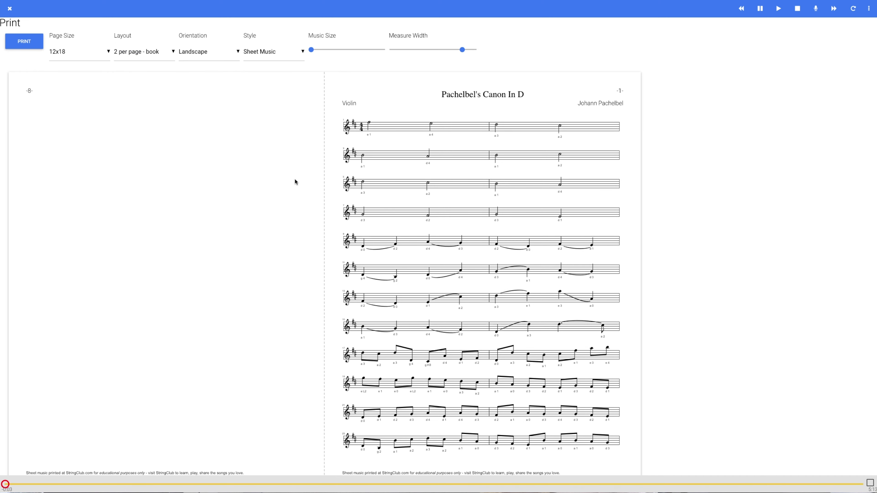
# Step: Scroll through the booklet page spreads in the preview and back up
pyautogui.scroll(-5, 294, 182)
pyautogui.scroll(-6, 294, 181)
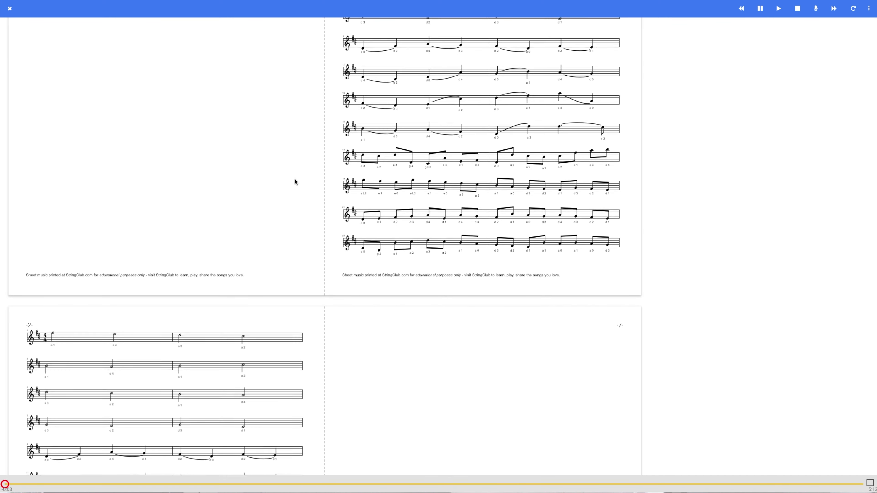
pyautogui.scroll(-15, 294, 182)
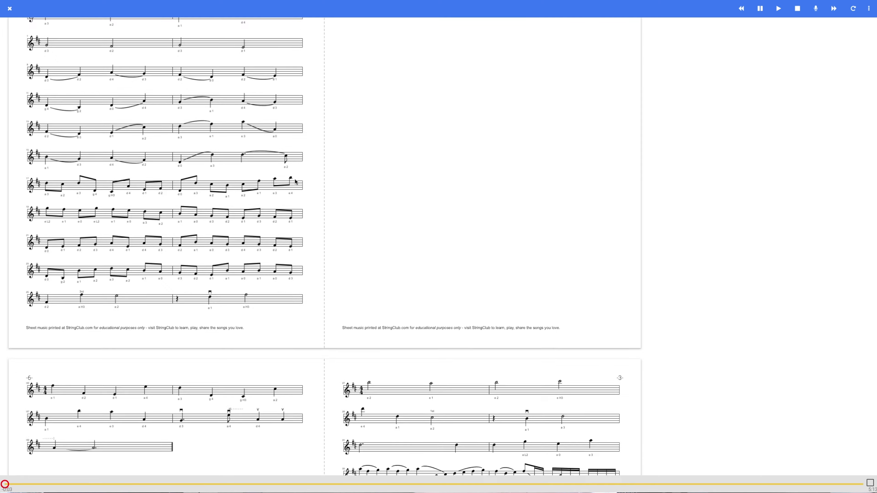
pyautogui.scroll(-8, 294, 182)
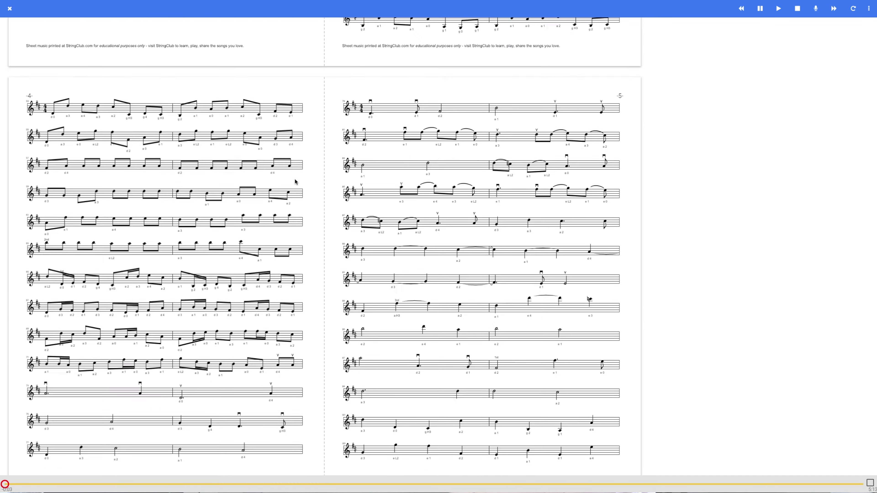
pyautogui.scroll(20, 299, 114)
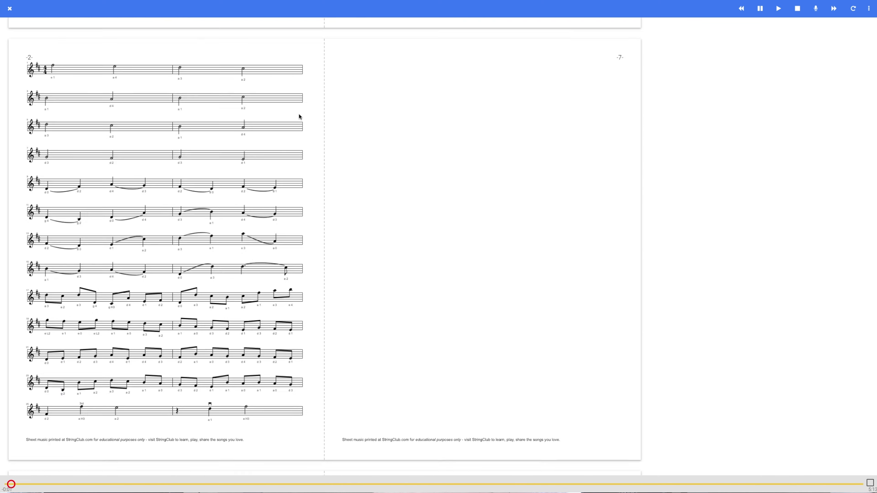
# Step: Return to one page per sheet and switch the print style from Tab to Sheet Music
pyautogui.click(174, 52)
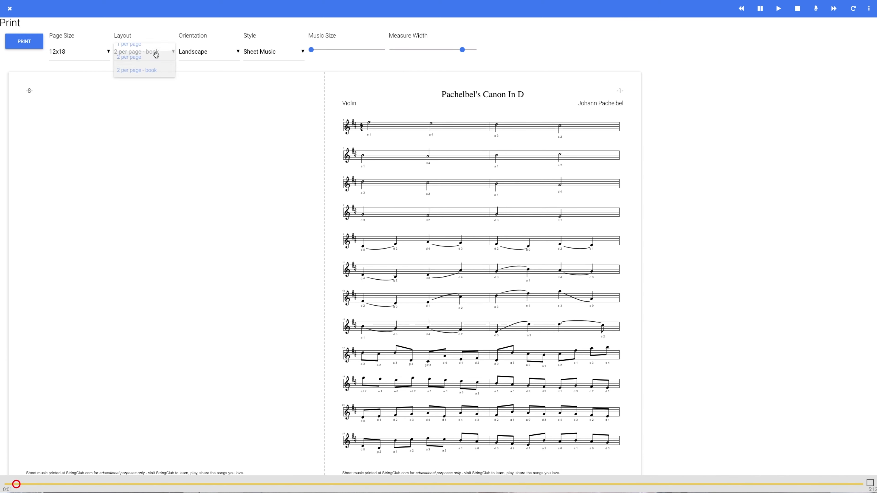
pyautogui.click(154, 52)
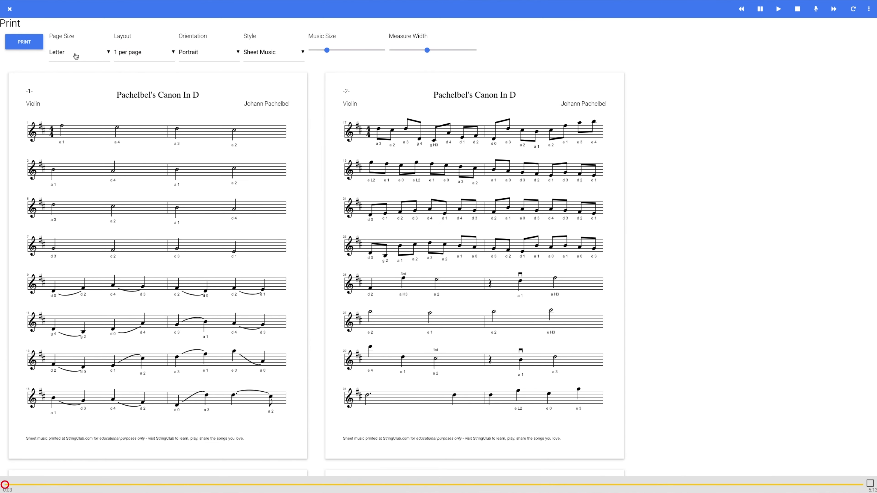
pyautogui.click(264, 56)
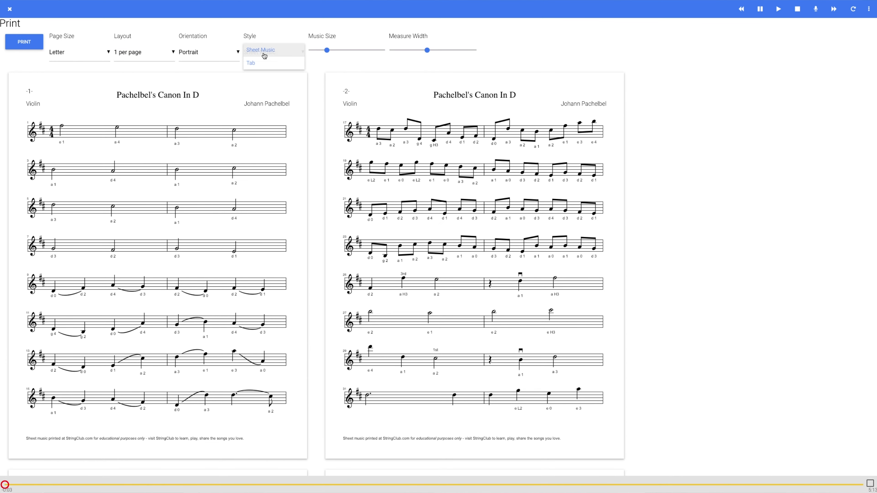
pyautogui.click(265, 65)
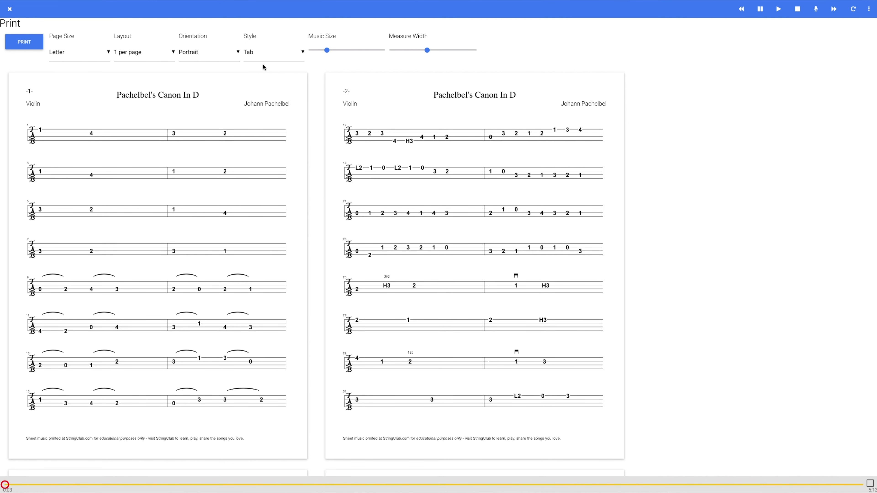
pyautogui.click(258, 57)
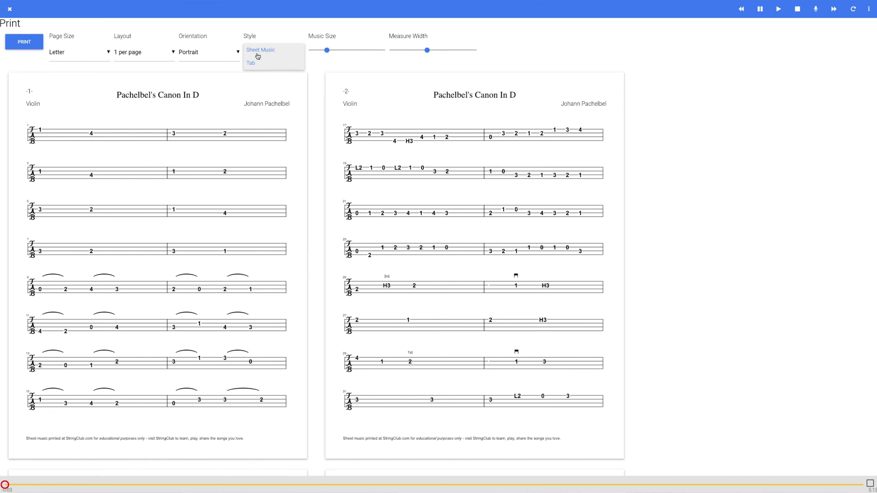
pyautogui.click(257, 55)
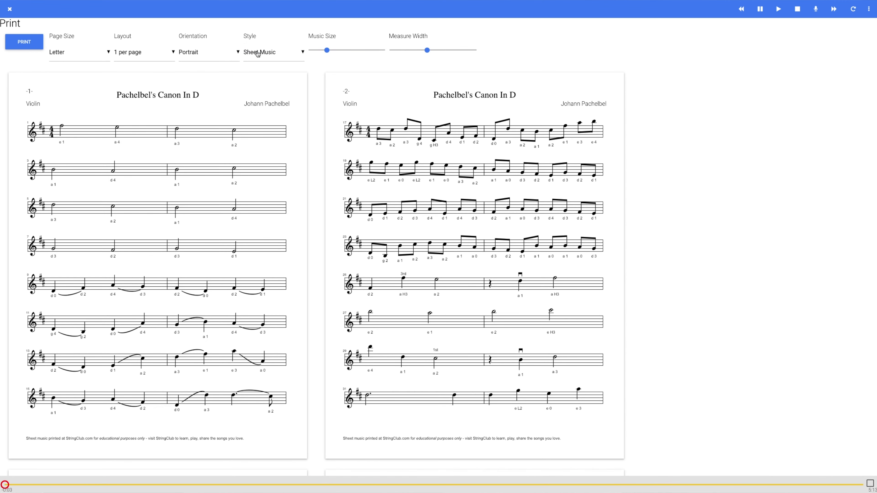
# Step: Set Music Size to its minimum and widen Measure Width before printing
pyautogui.click(403, 50)
pyautogui.click(311, 52)
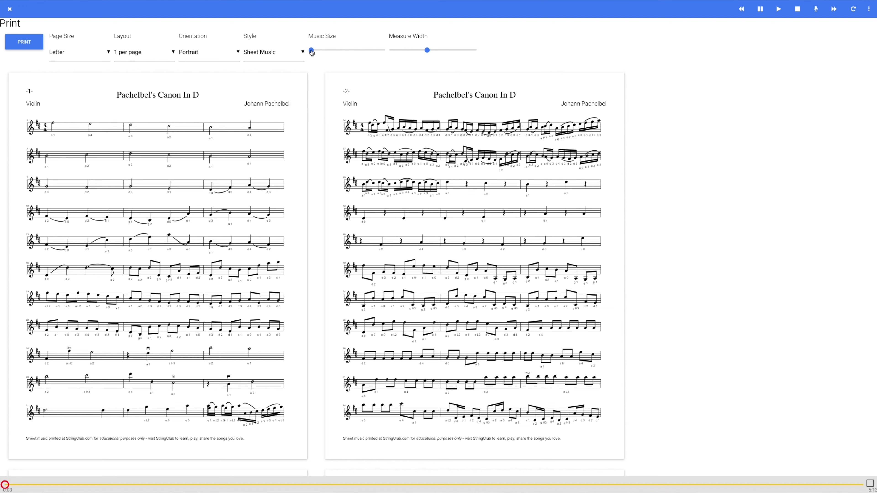
pyautogui.click(438, 51)
pyautogui.click(457, 51)
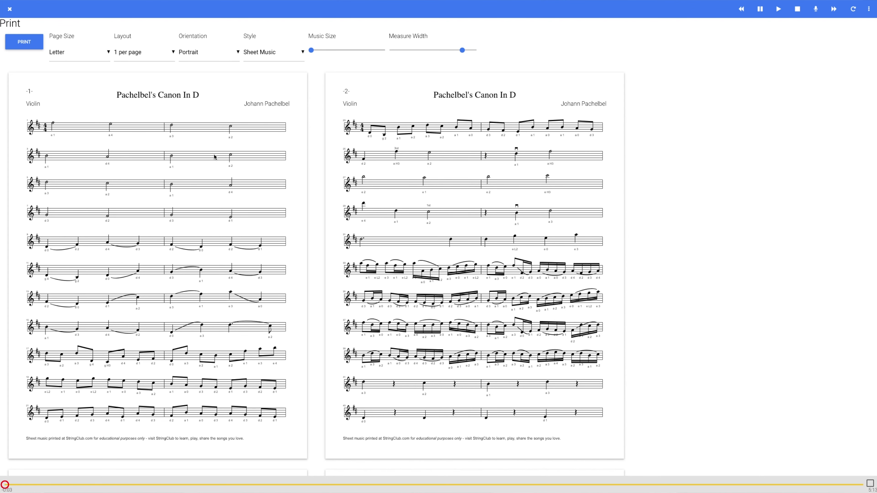
pyautogui.click(16, 42)
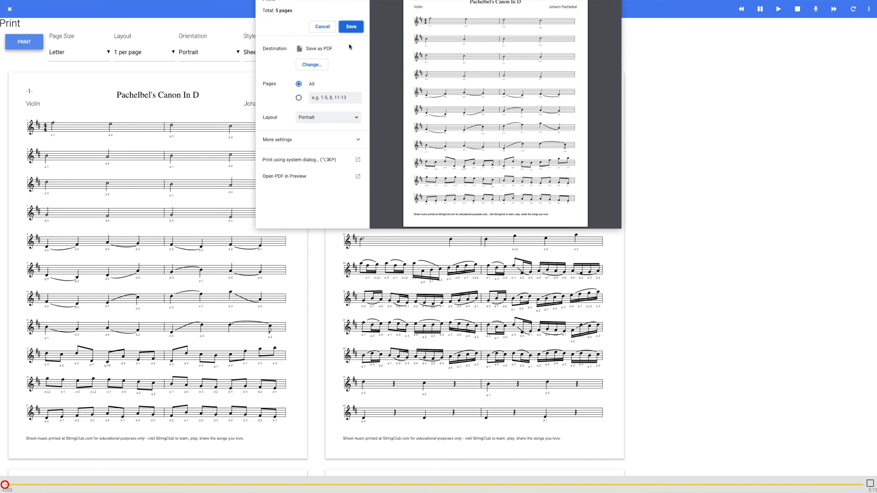
# Step: Select the HP OfficeJet 7510 series printer and keep portrait orientation
pyautogui.click(311, 66)
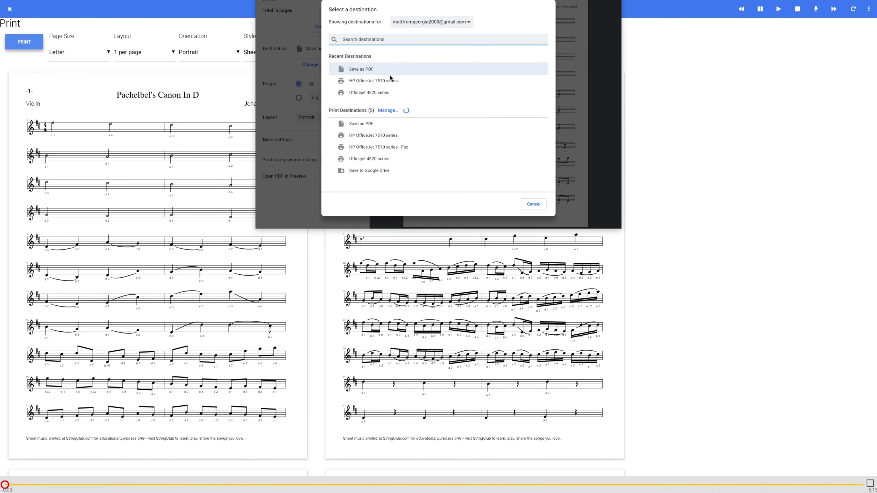
pyautogui.click(387, 82)
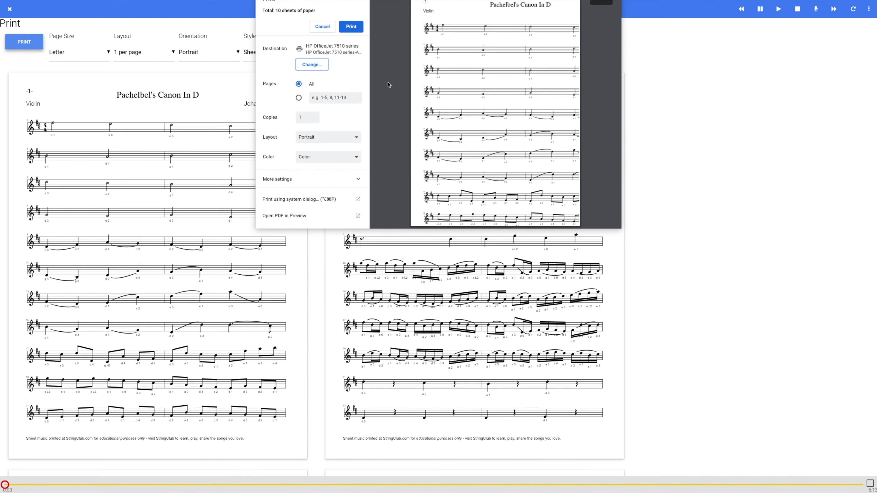
pyautogui.click(340, 140)
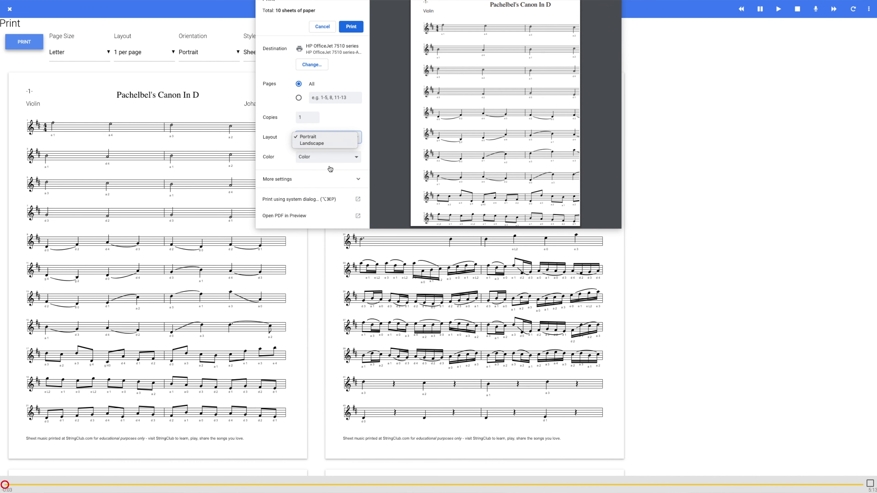
pyautogui.click(326, 180)
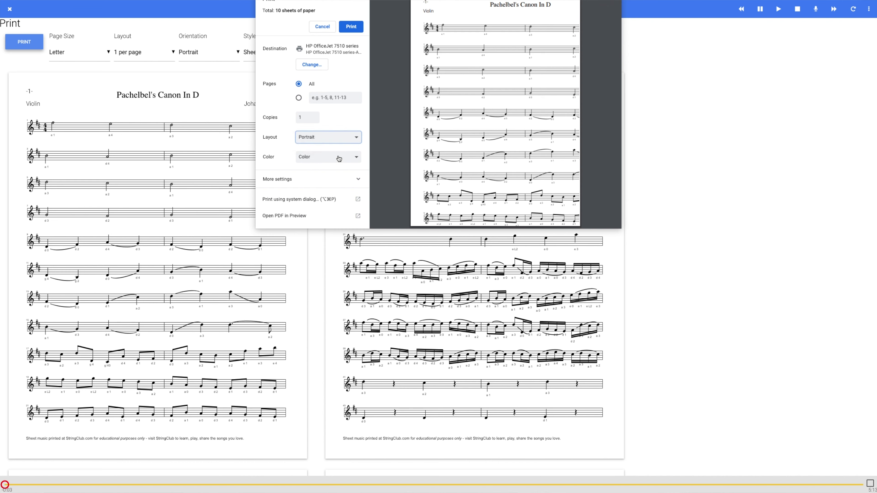
# Step: Set the paper size to Letter under More settings and review the print options
pyautogui.click(297, 179)
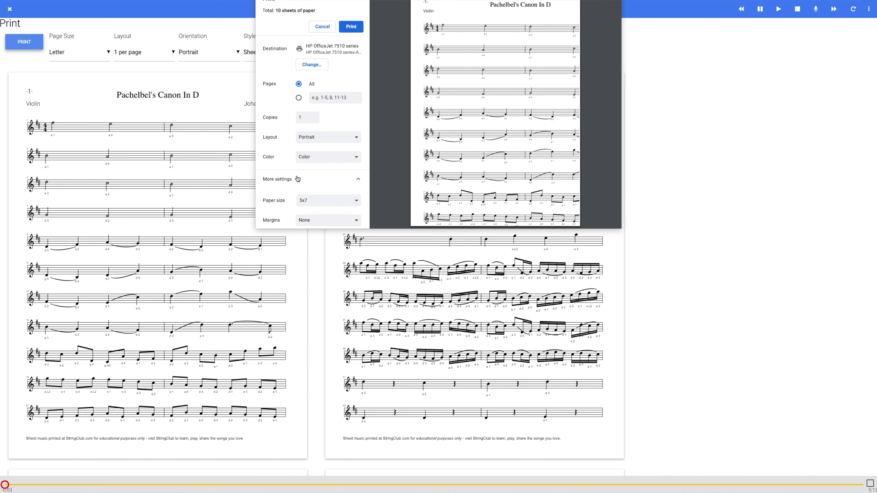
pyautogui.click(334, 206)
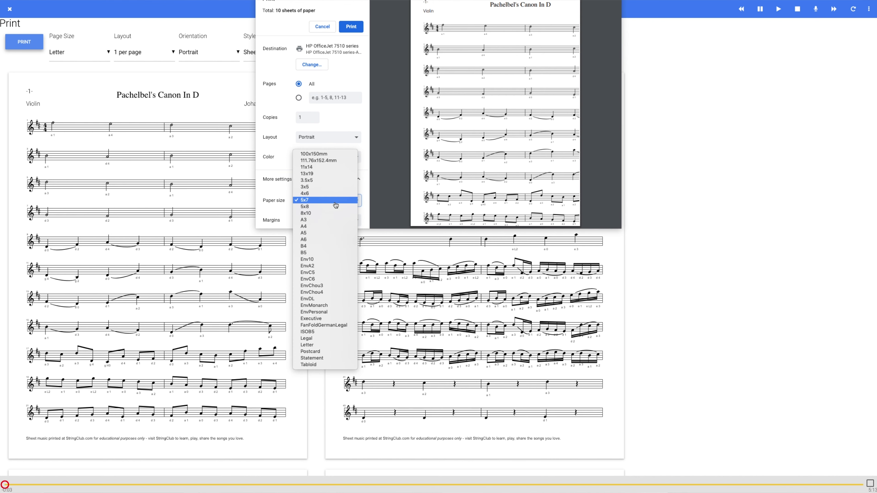
pyautogui.click(316, 345)
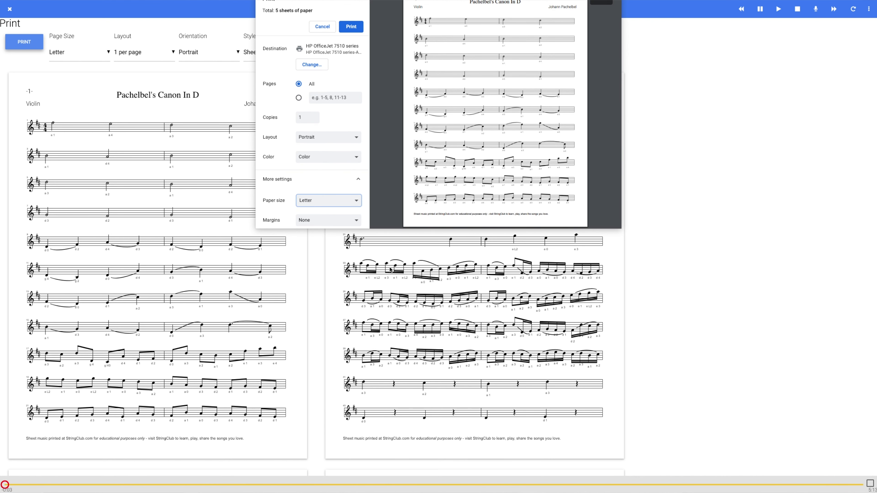
pyautogui.click(331, 187)
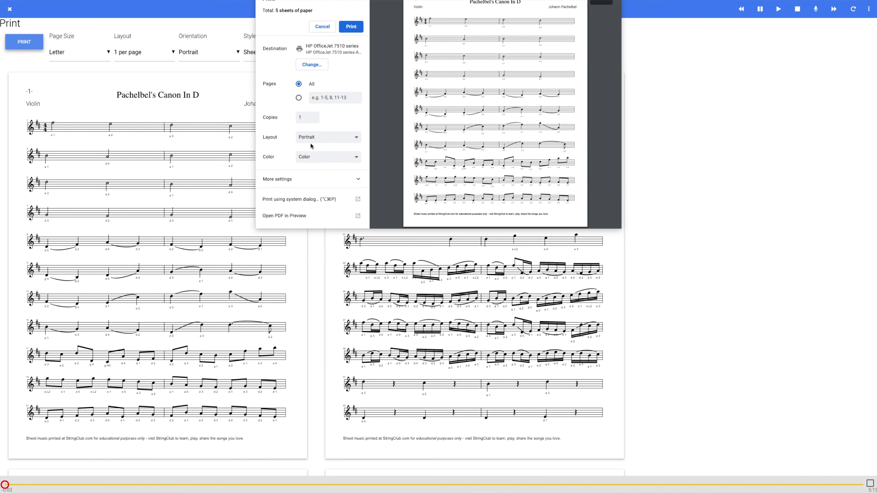
pyautogui.scroll(-10, 477, 143)
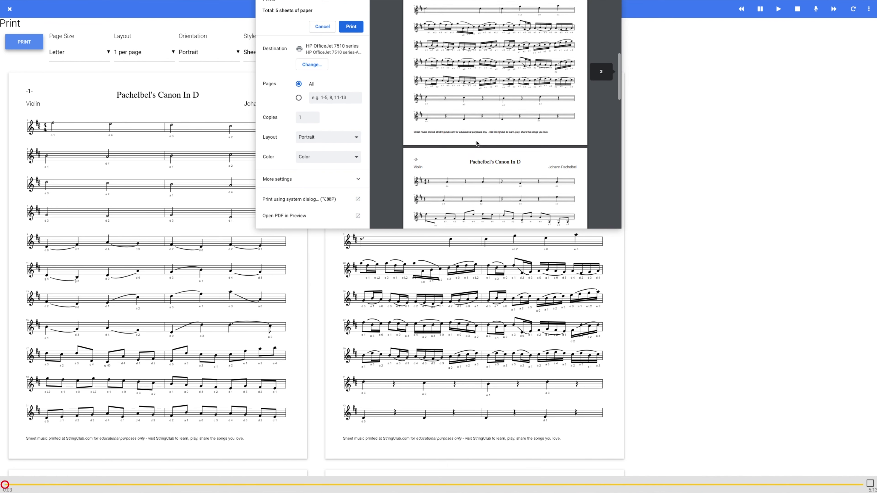
pyautogui.scroll(-10, 476, 144)
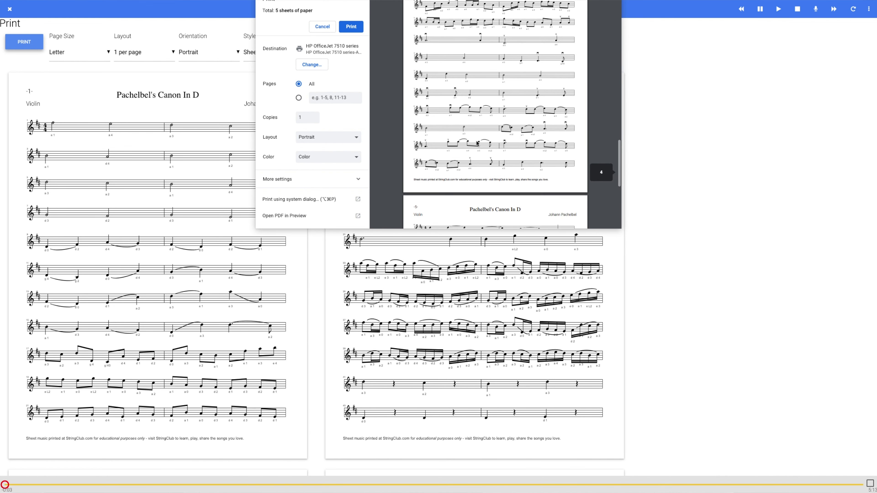
pyautogui.scroll(-8, 476, 144)
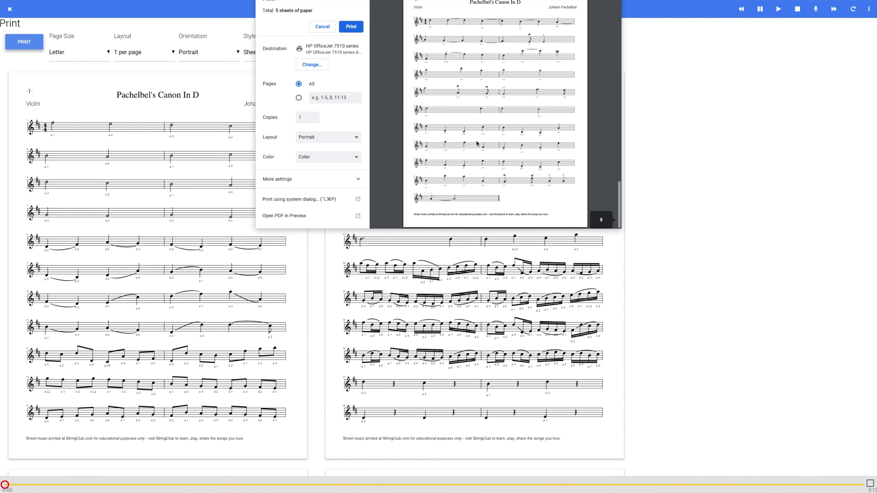
pyautogui.scroll(5, 477, 144)
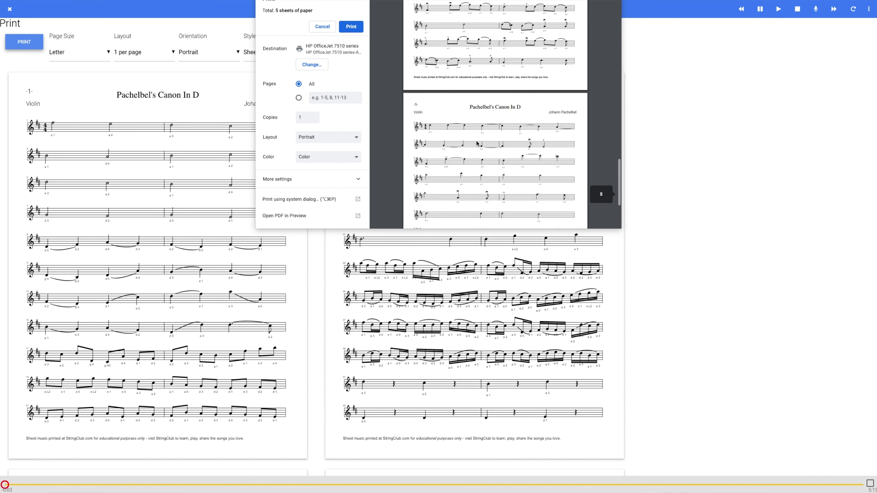
pyautogui.click(311, 65)
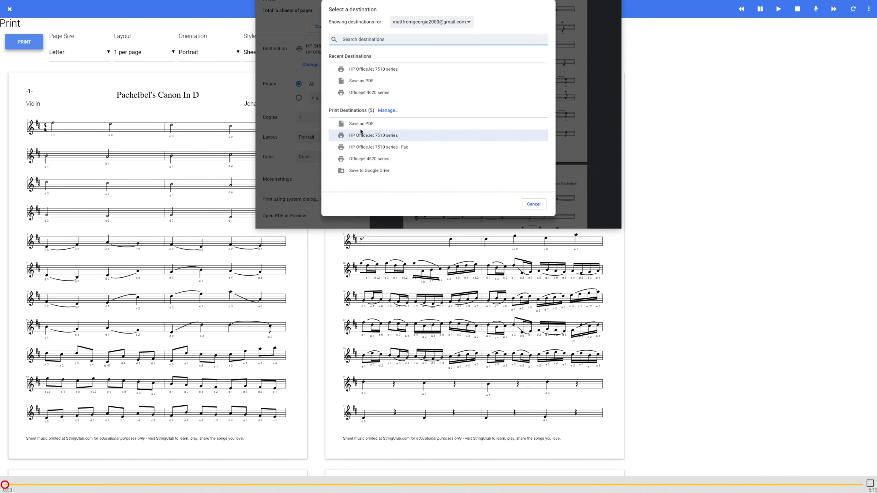
# Step: Switch the destination to Save as PDF and save the score to Documents
pyautogui.click(366, 81)
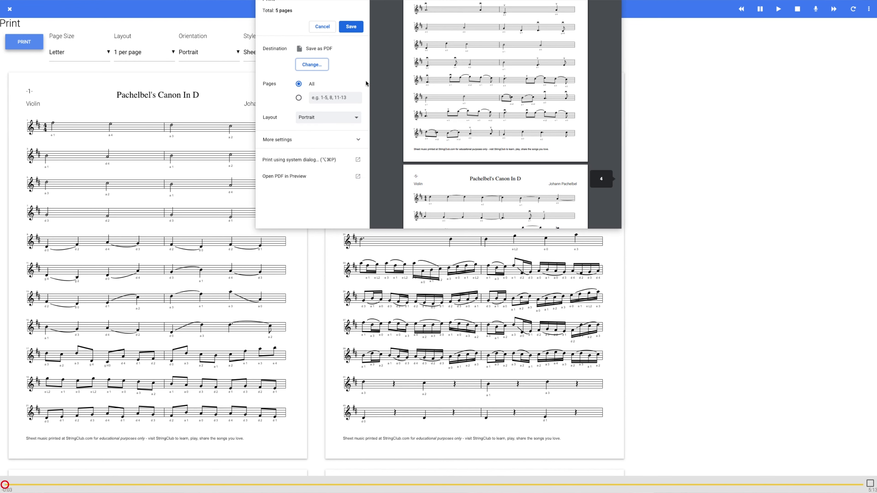
pyautogui.scroll(10, 443, 124)
pyautogui.scroll(5, 443, 123)
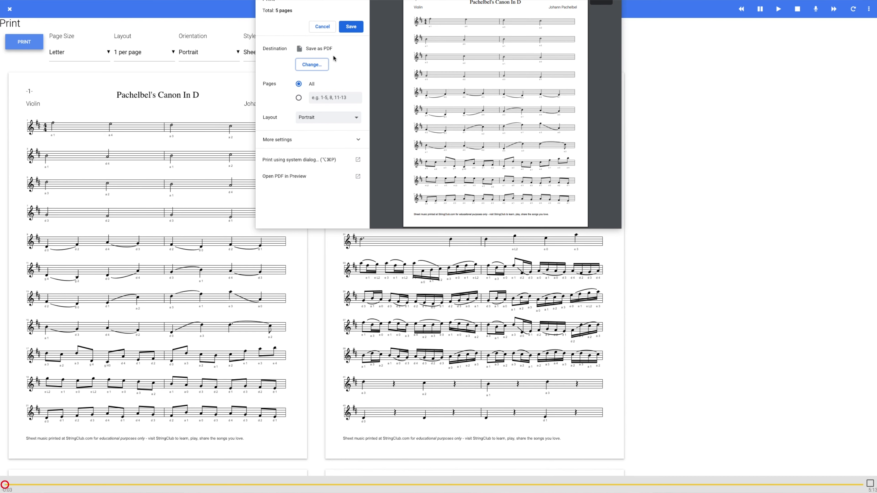
pyautogui.click(355, 27)
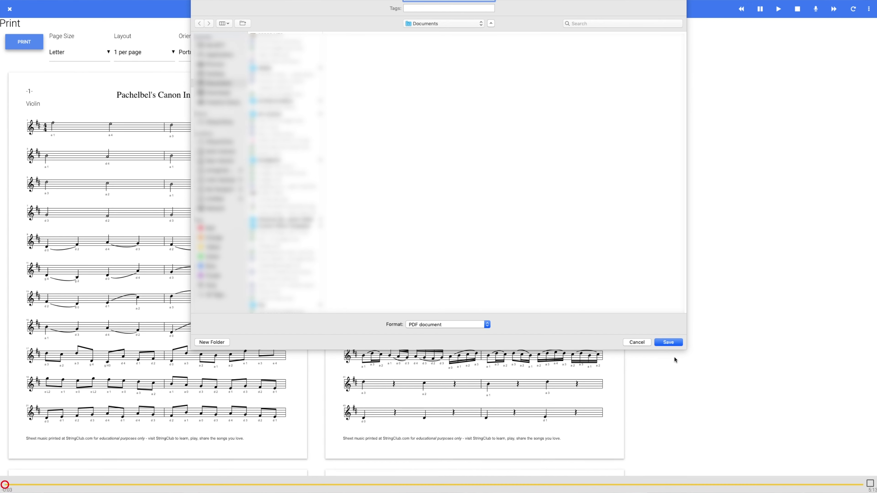
pyautogui.click(666, 342)
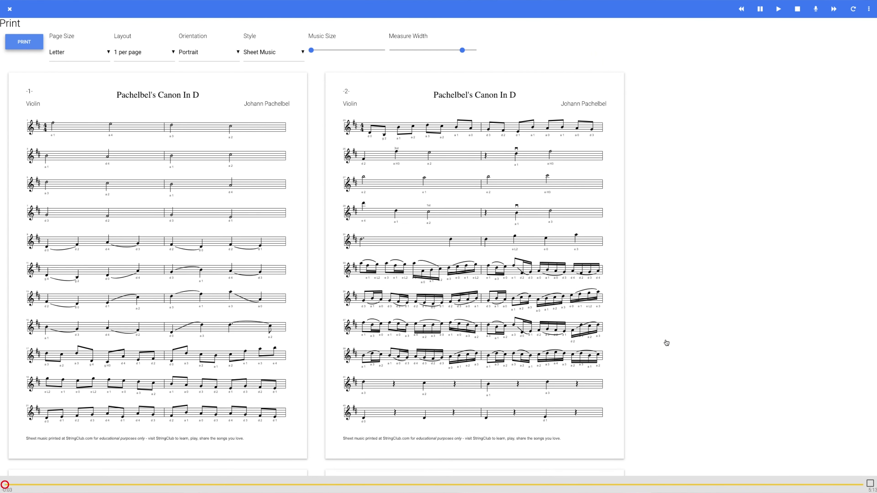